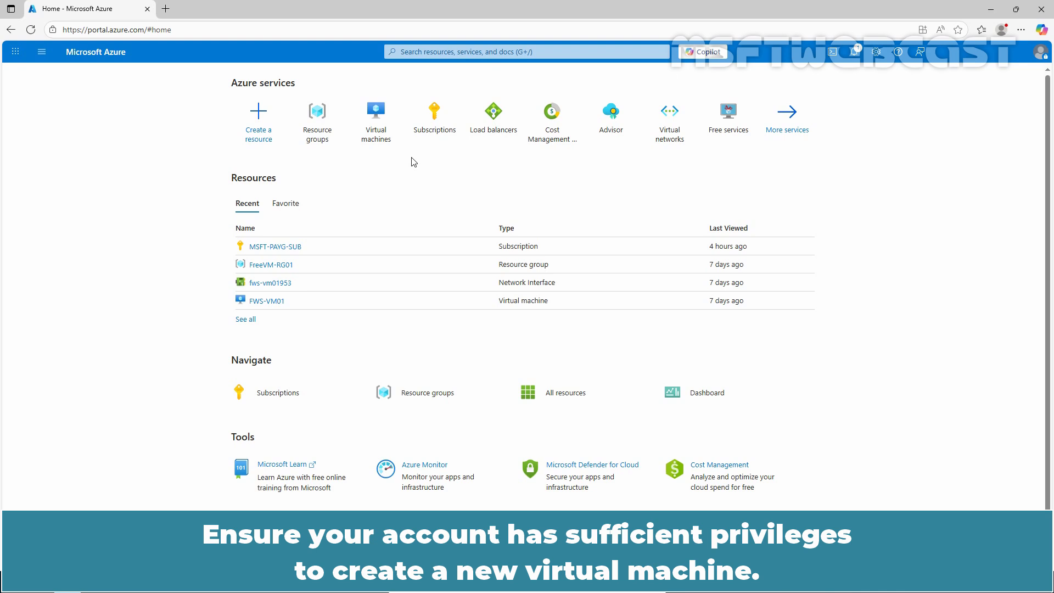
Step: Start creating a new Azure virtual machine from the virtual machines page
{"action": "left_click", "coordinate": [376, 122]}
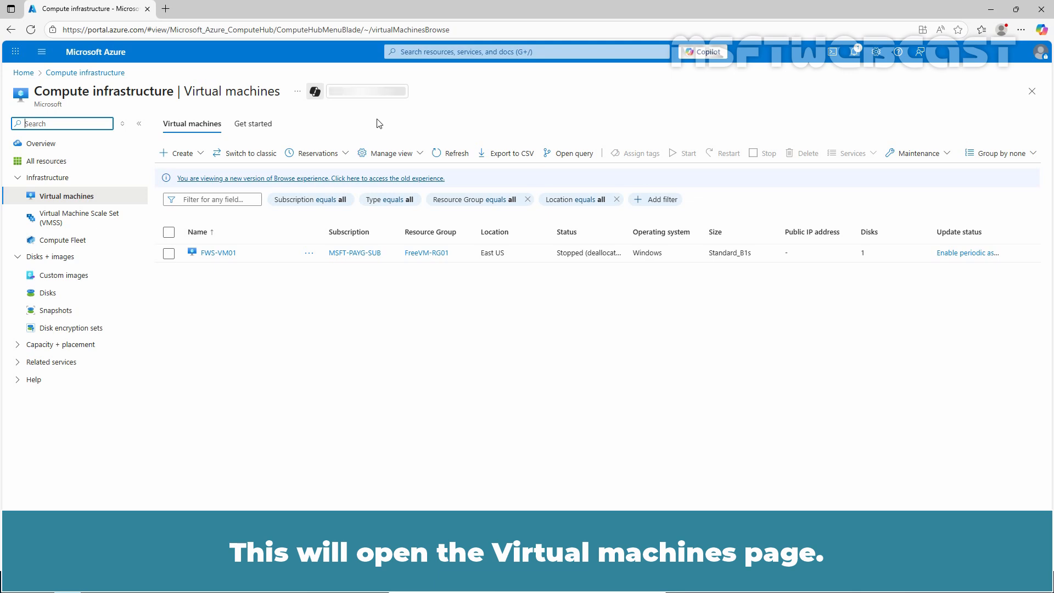
{"action": "left_click", "coordinate": [196, 153]}
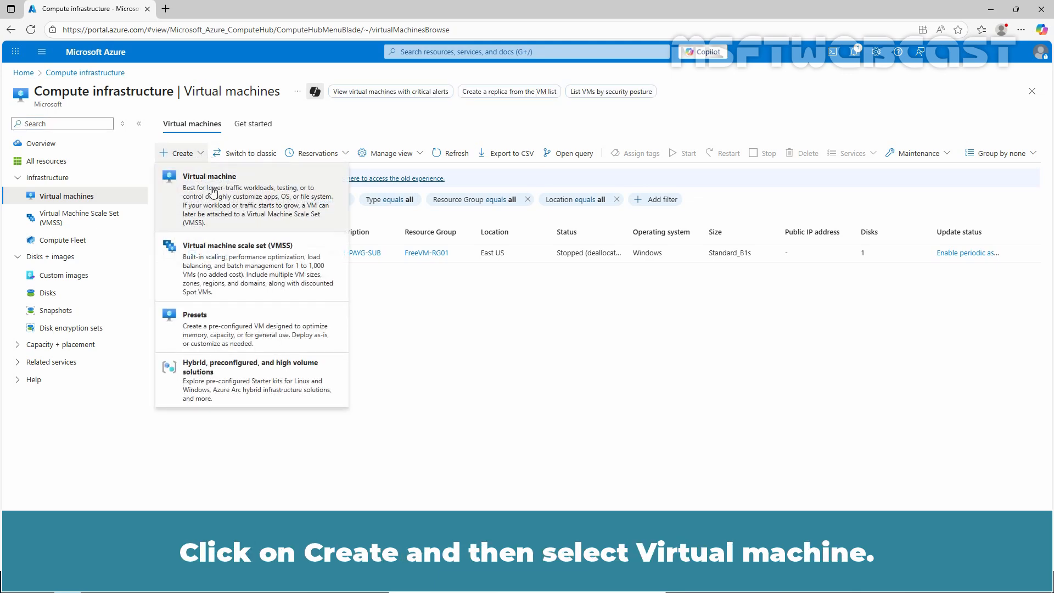
{"action": "left_click", "coordinate": [219, 209]}
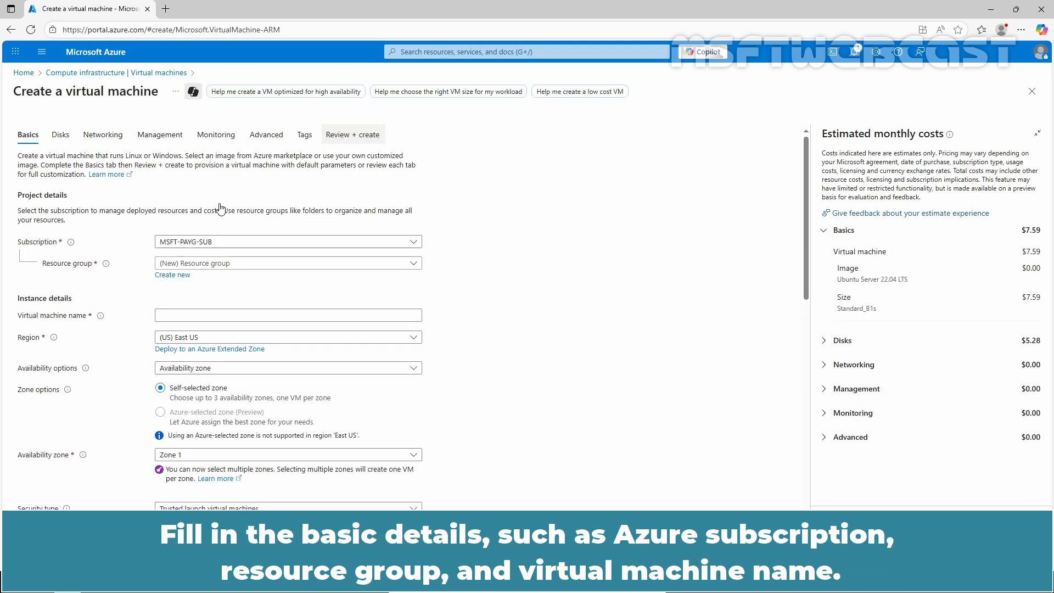
Step: Assign the virtual machine to the existing resource group SPOTVM-RG01 and name it SPOT-VM01
{"action": "left_click", "coordinate": [242, 265]}
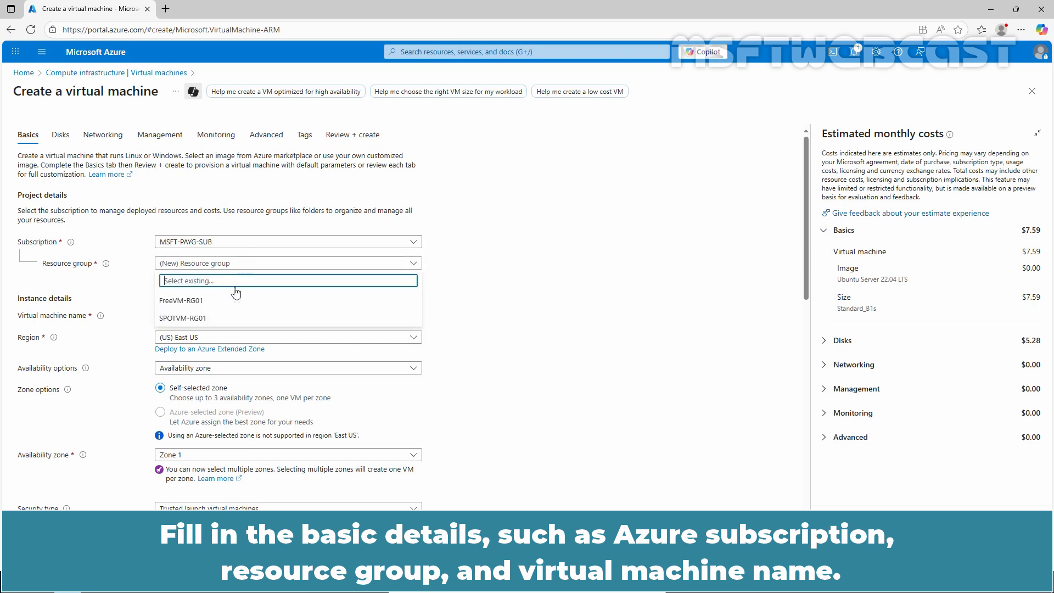
{"action": "left_click", "coordinate": [180, 320]}
{"action": "left_click", "coordinate": [209, 317]}
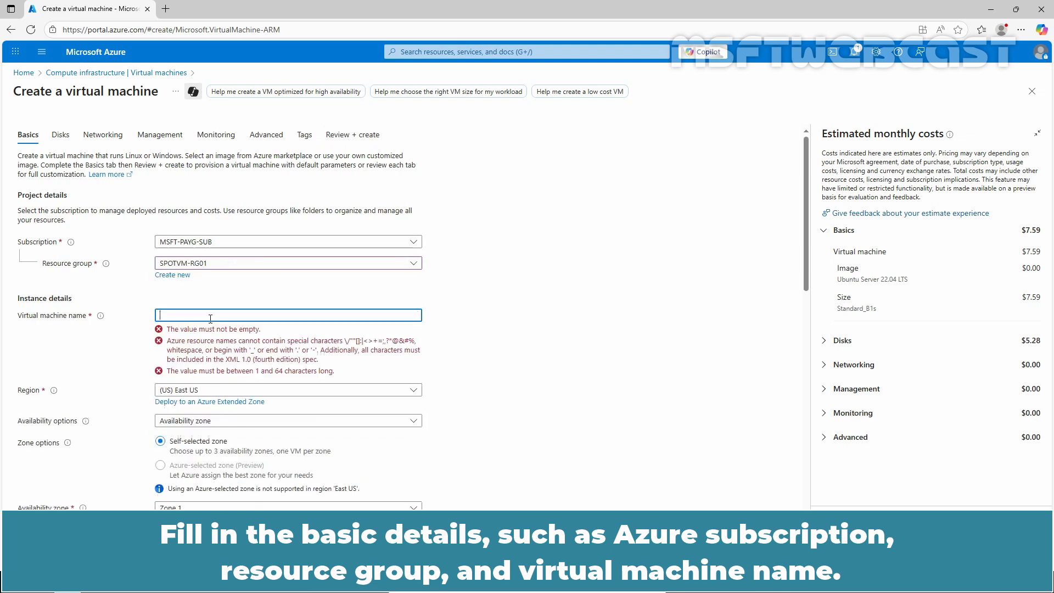
{"action": "type", "text": "SPOT-VM01"}
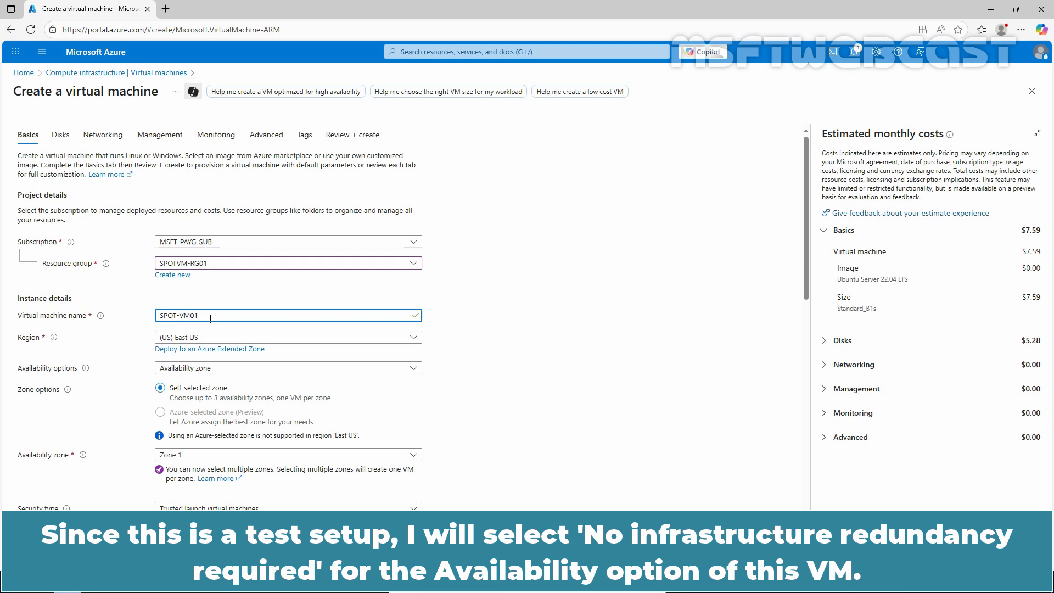
Step: Set availability to "No infrastructure redundancy required" and choose the Ubuntu Server 24.04 LTS - x64 Gen2 image
{"action": "left_click", "coordinate": [236, 368]}
{"action": "left_click", "coordinate": [223, 385]}
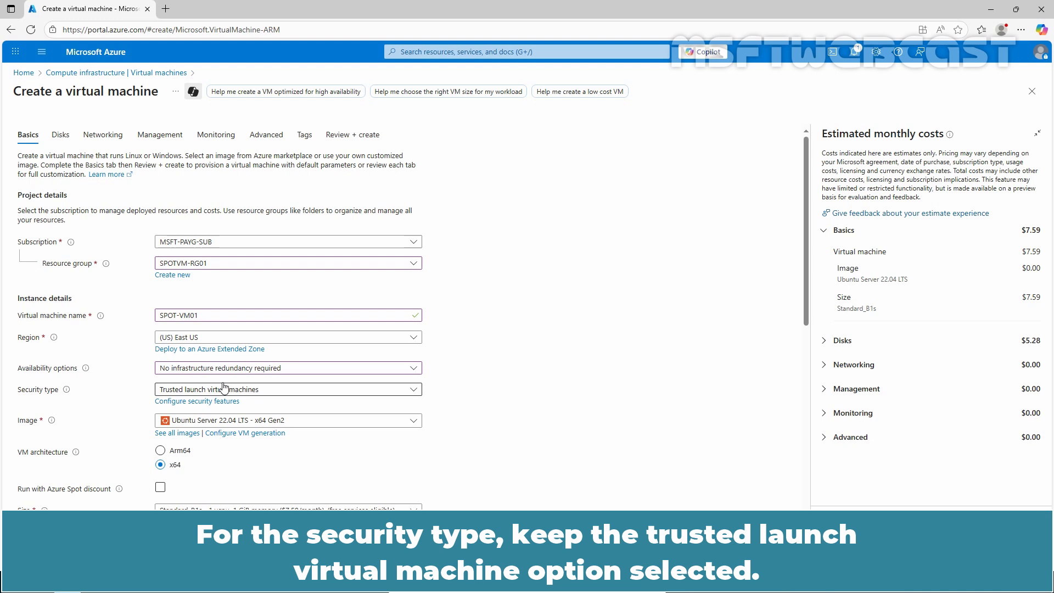
{"action": "left_click", "coordinate": [294, 426]}
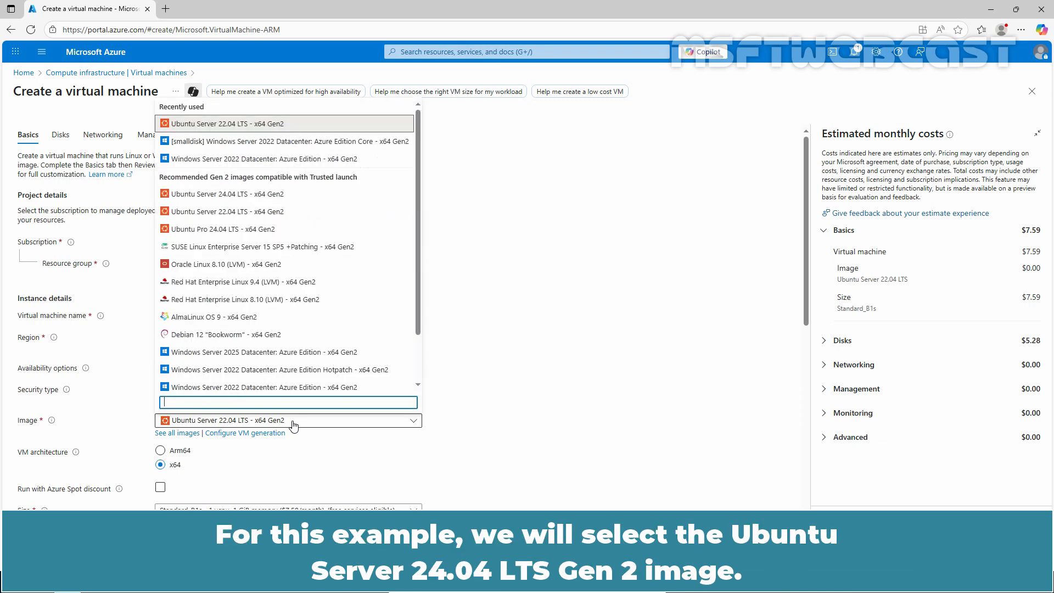
{"action": "left_click", "coordinate": [256, 195]}
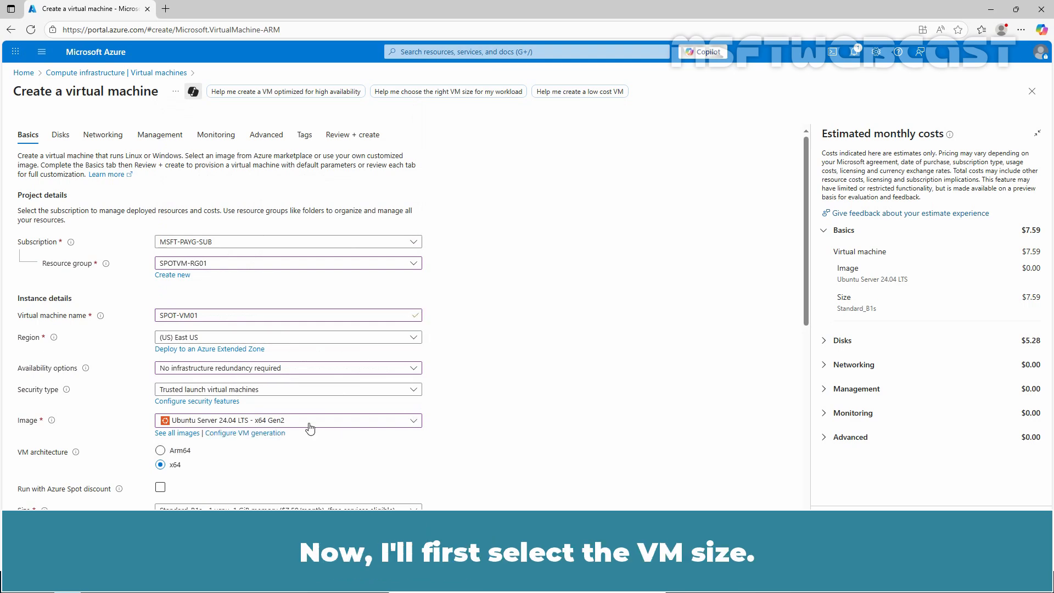
Step: Show all available VM sizes and filter them to those with Azure Spot set to Supported
{"action": "scroll", "coordinate": [310, 428], "scroll_direction": "down", "scroll_amount": 3}
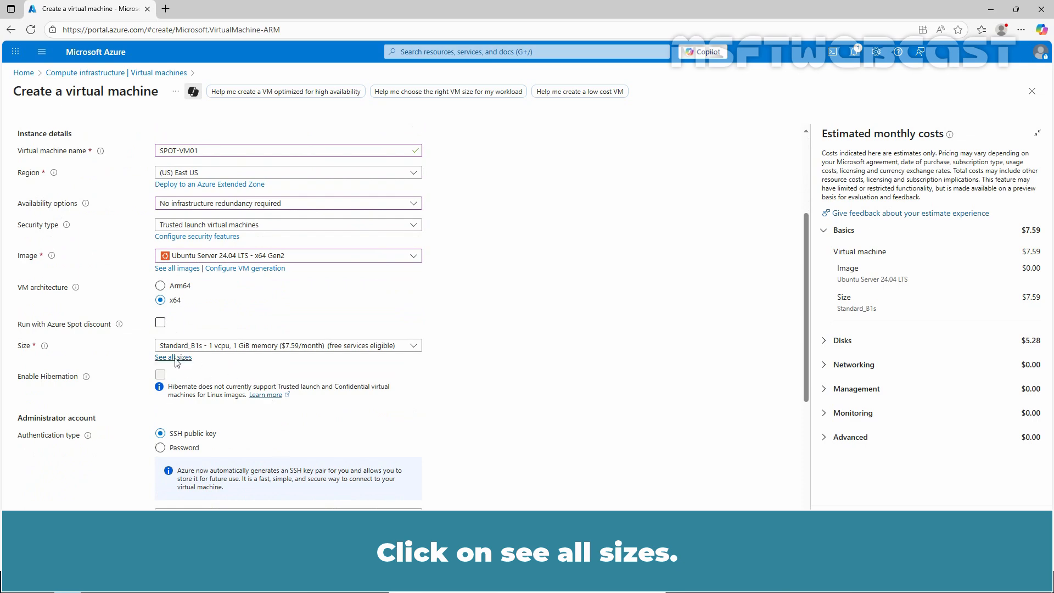
{"action": "left_click", "coordinate": [174, 357]}
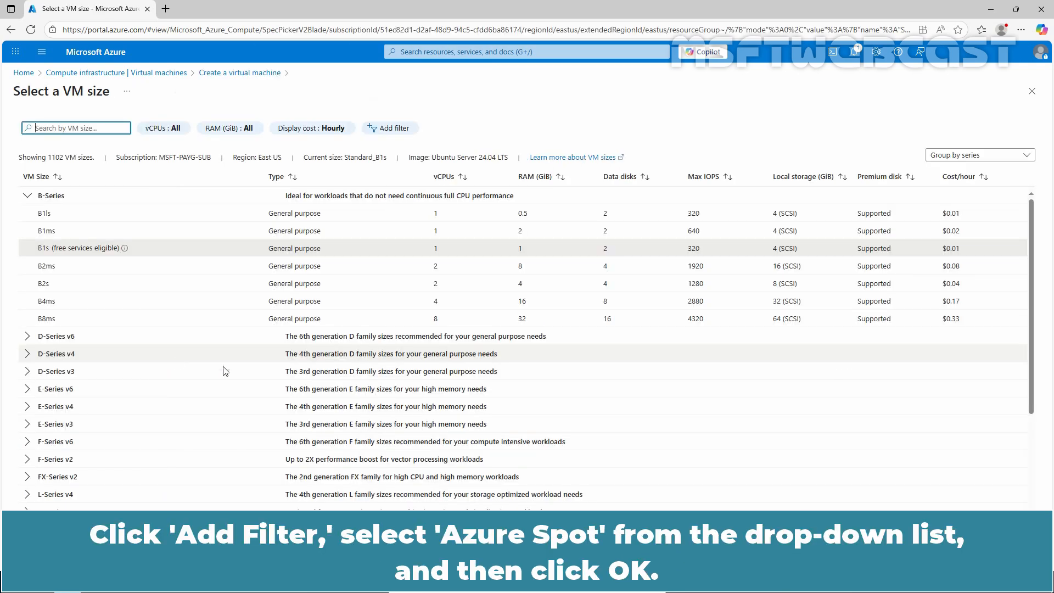
{"action": "left_click", "coordinate": [390, 128]}
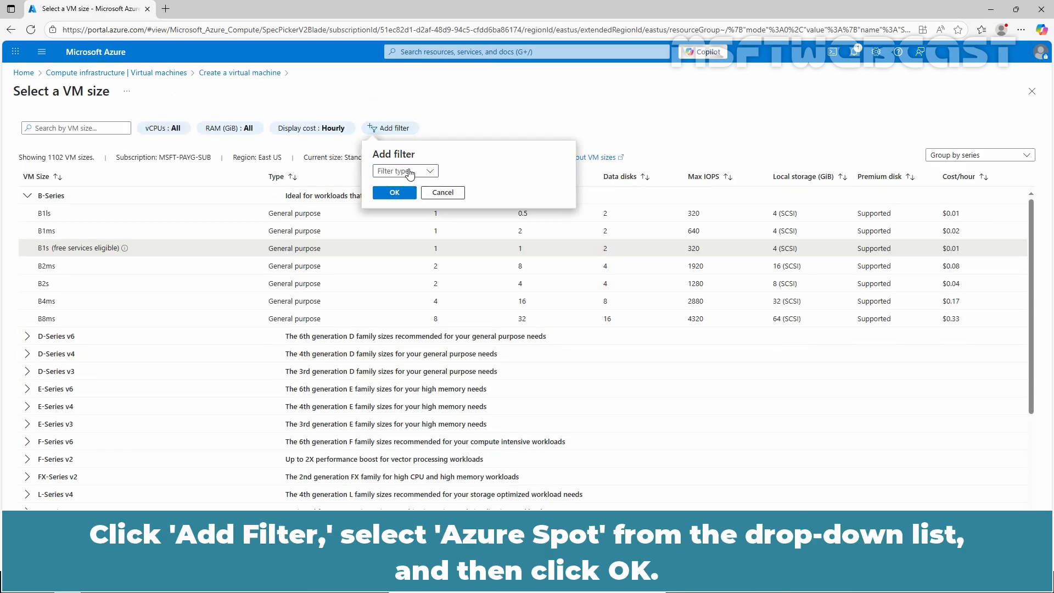
{"action": "left_click", "coordinate": [408, 171]}
{"action": "left_click", "coordinate": [395, 274]}
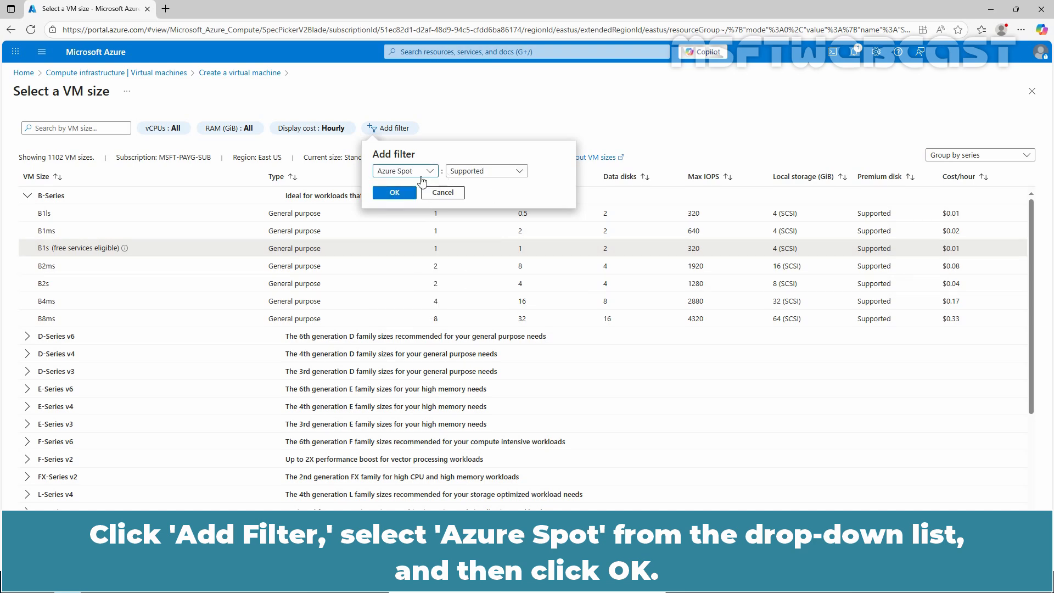
{"action": "left_click", "coordinate": [393, 192]}
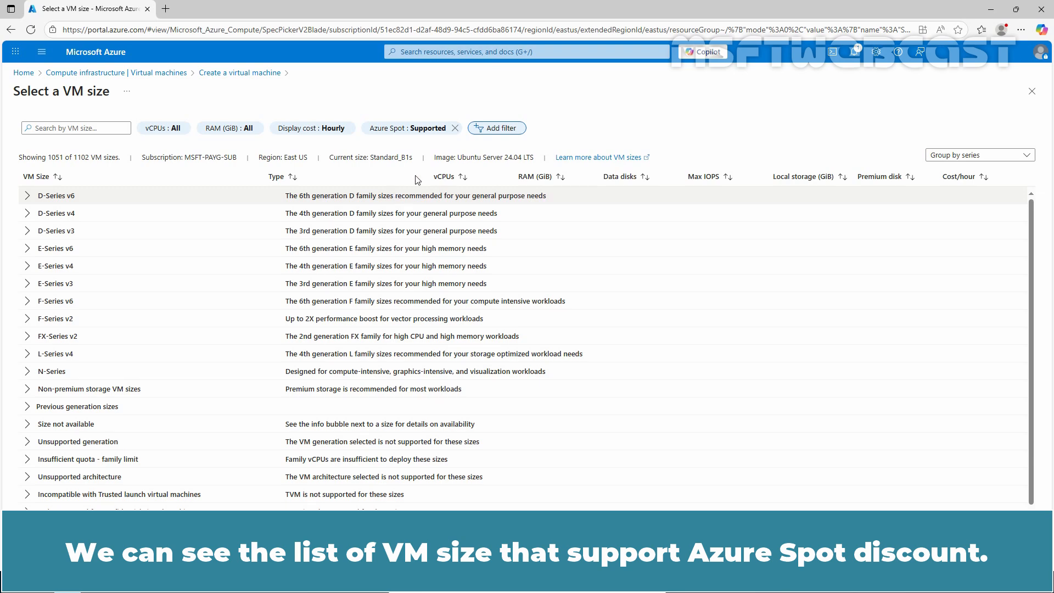
Step: Choose the D2s_v4 size from the D-Series v4 family for the virtual machine
{"action": "left_click", "coordinate": [25, 215]}
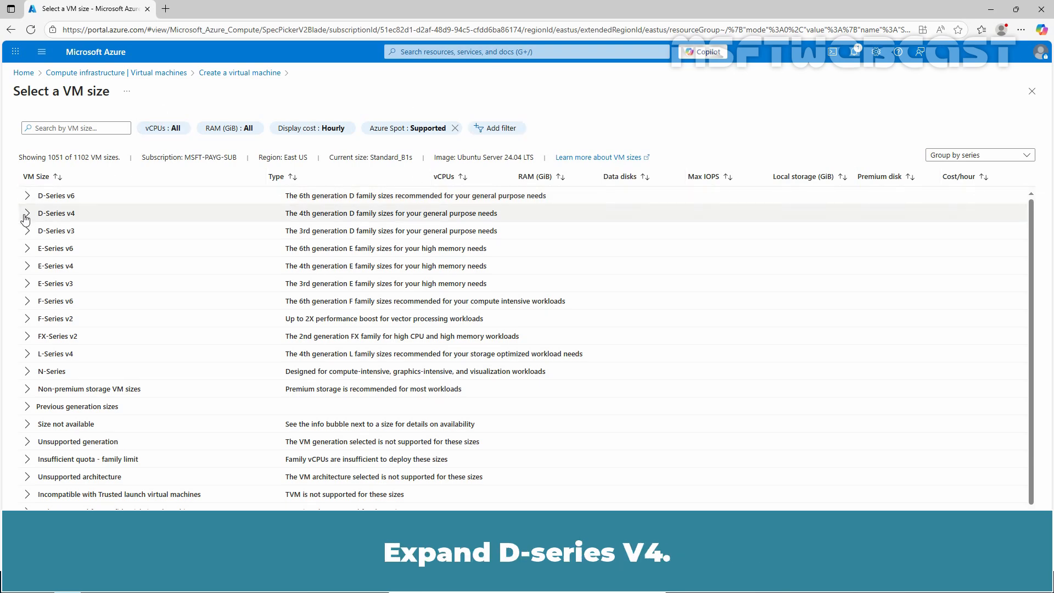
{"action": "left_click", "coordinate": [62, 248]}
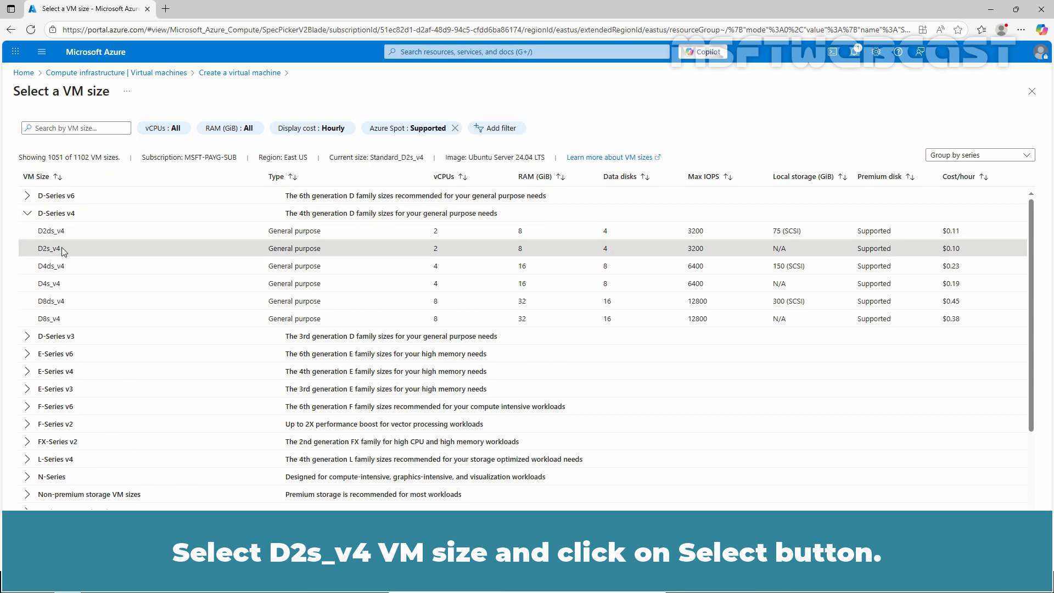
{"action": "left_click", "coordinate": [37, 555]}
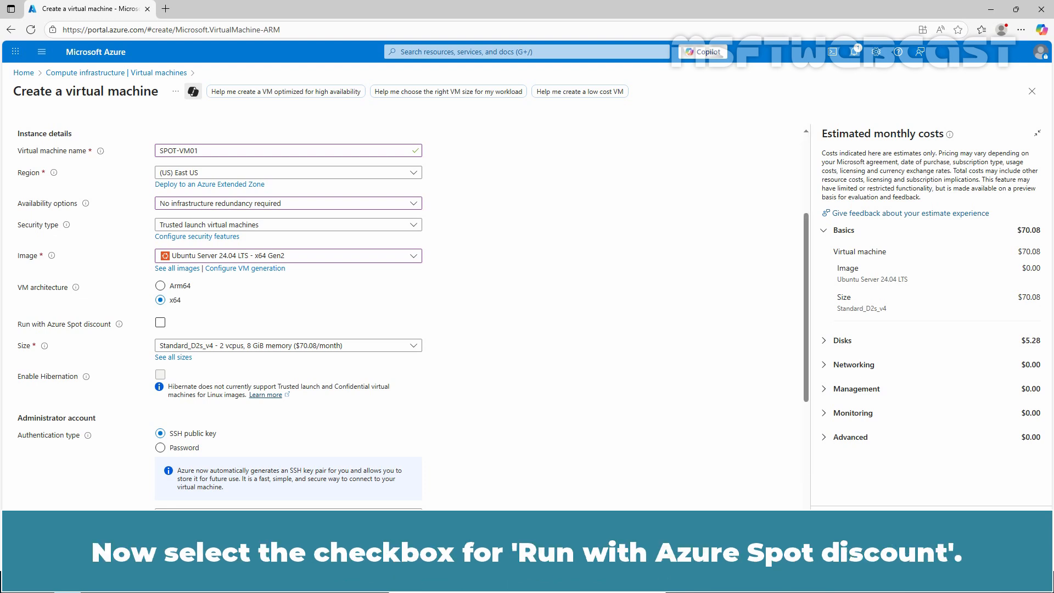
Step: Enable the Azure Spot discount with Price or capacity eviction, a maximum hourly price of 0.02078 USD, and the Delete eviction policy
{"action": "left_click", "coordinate": [160, 323]}
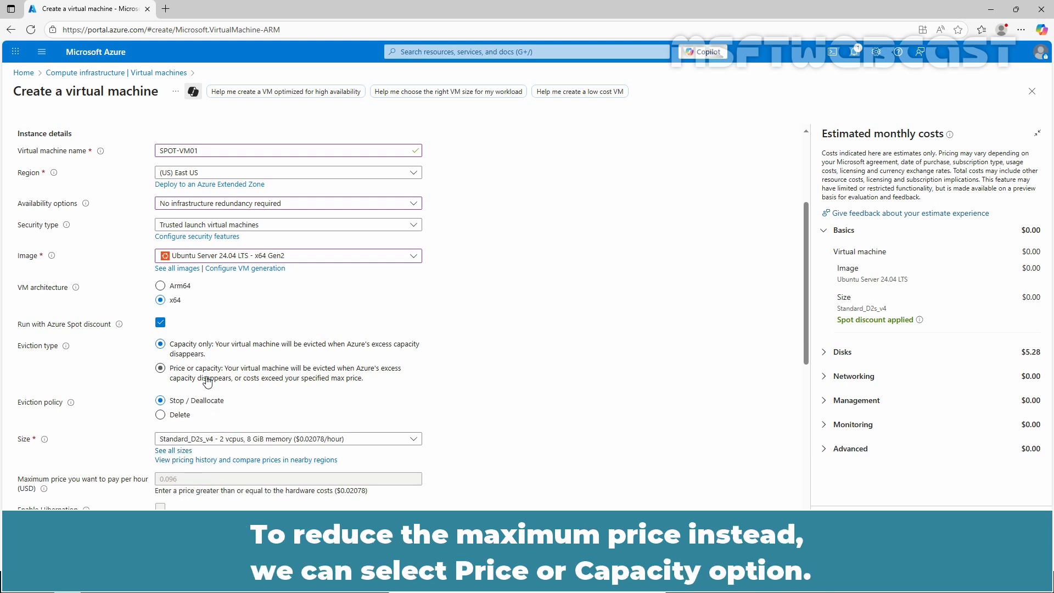
{"action": "left_click", "coordinate": [207, 380]}
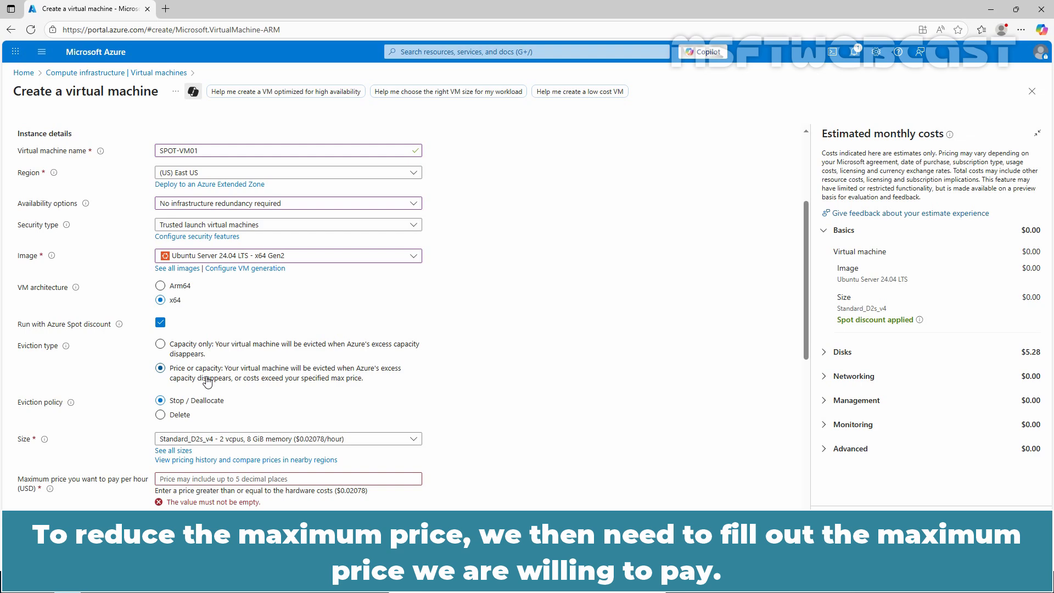
{"action": "scroll", "coordinate": [207, 381], "scroll_direction": "down", "scroll_amount": 2}
{"action": "left_click", "coordinate": [211, 367]}
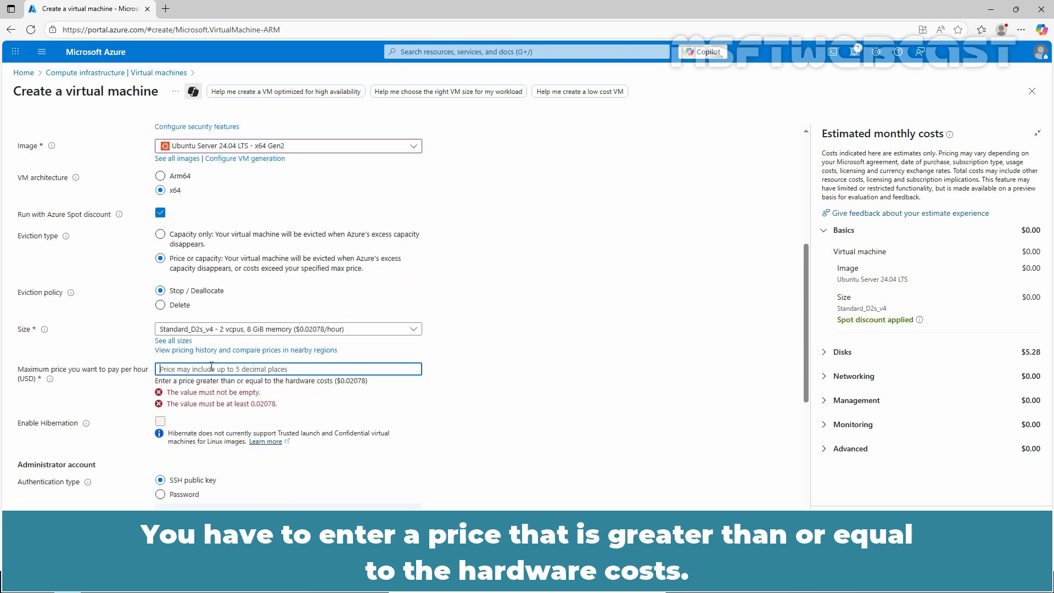
{"action": "type", "text": "0.02078"}
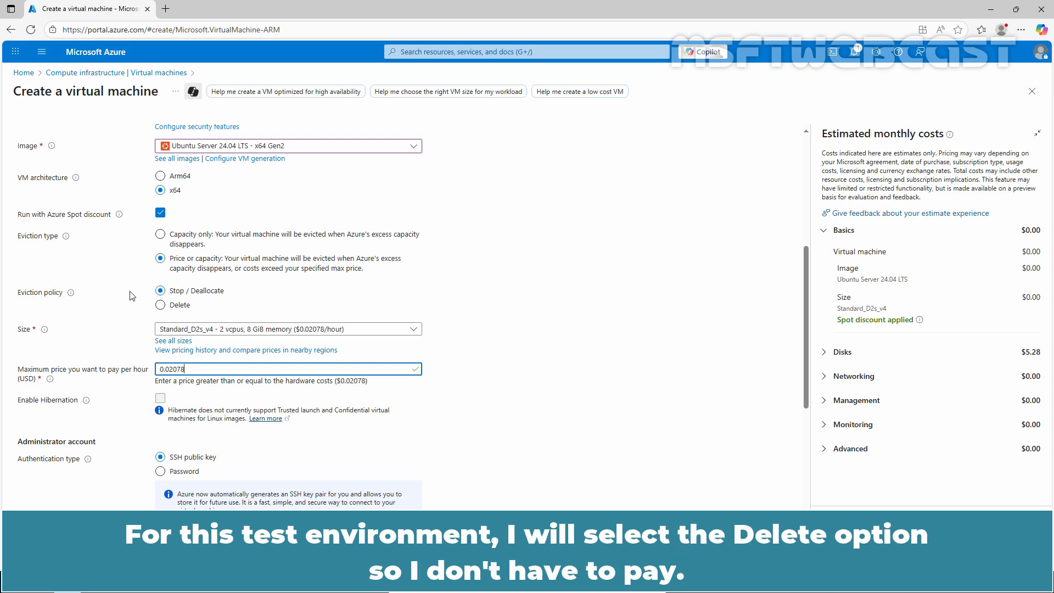
{"action": "left_click", "coordinate": [159, 305]}
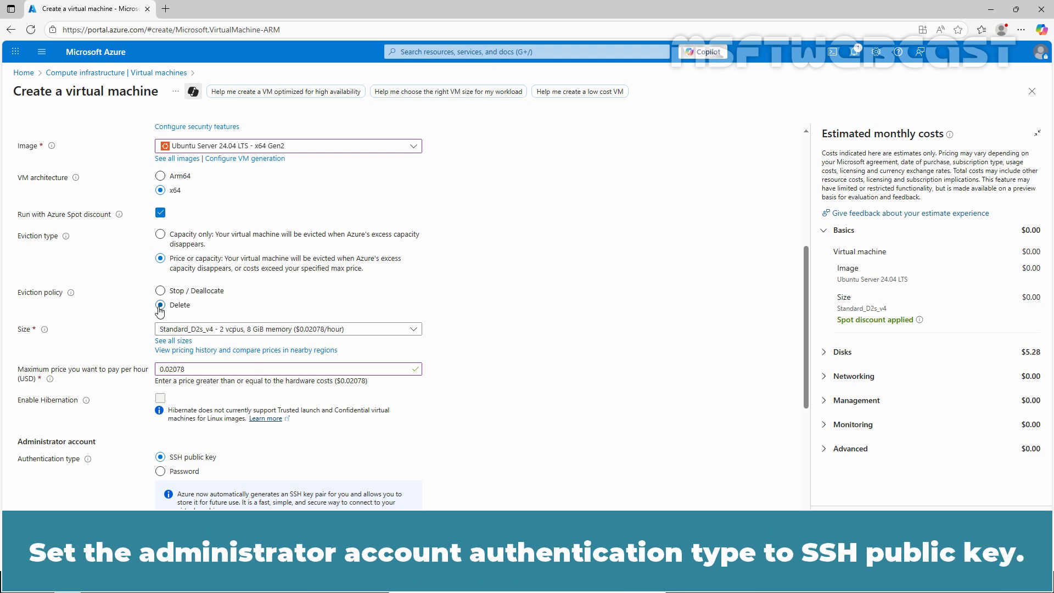
Step: Set the administrator account's username to msftadmin, using SSH public key authentication
{"action": "scroll", "coordinate": [159, 311], "scroll_direction": "down", "scroll_amount": 5}
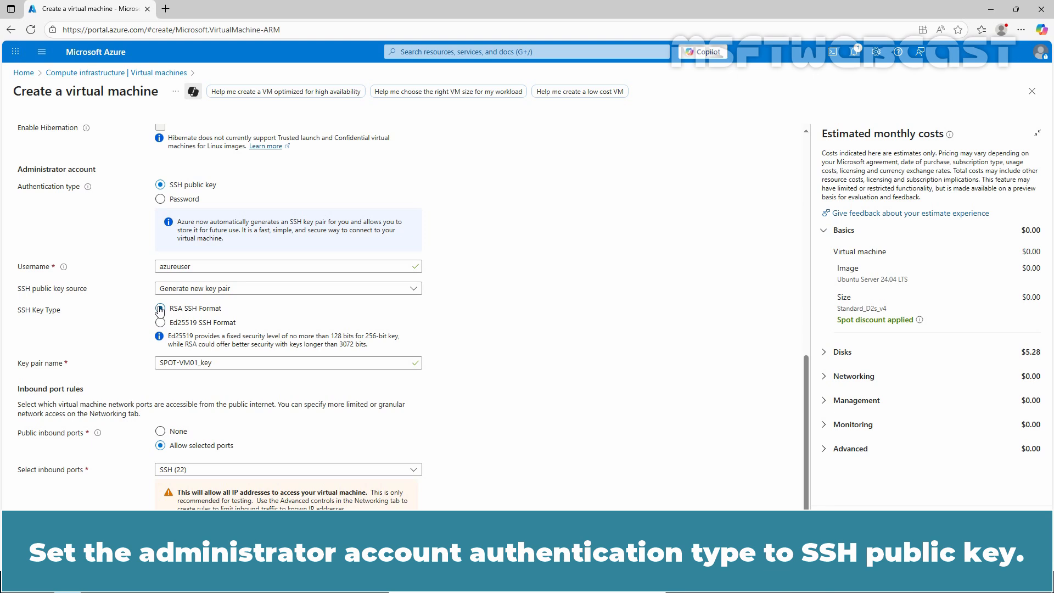
{"action": "left_click_drag", "start_coordinate": [218, 266], "coordinate": [54, 255]}
{"action": "type", "text": "msftadmin"}
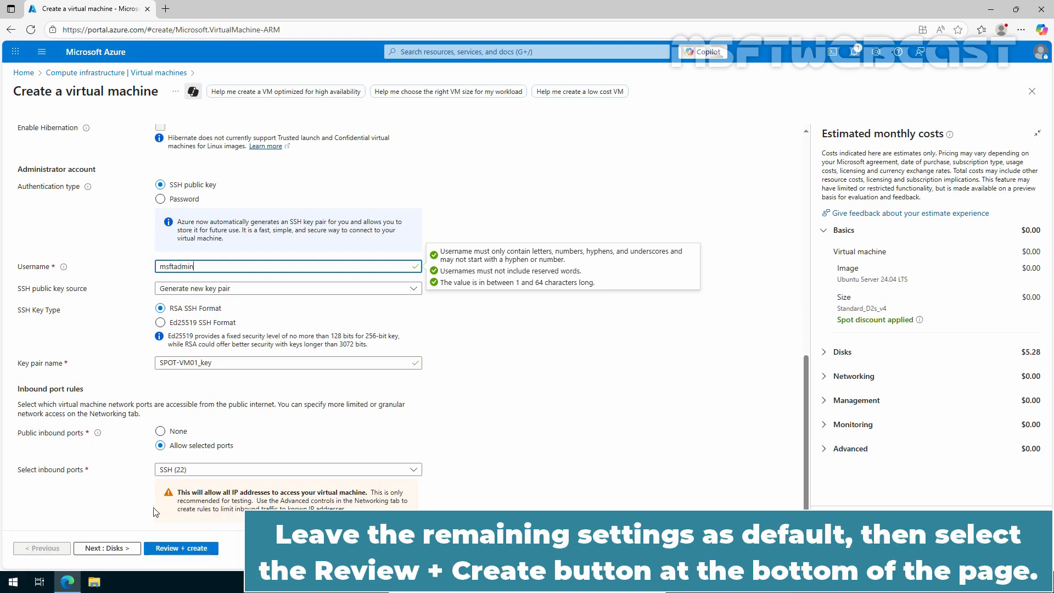
Step: Validate the configuration and deploy the virtual machine, downloading the private key of its new SSH key pair
{"action": "left_click", "coordinate": [175, 549]}
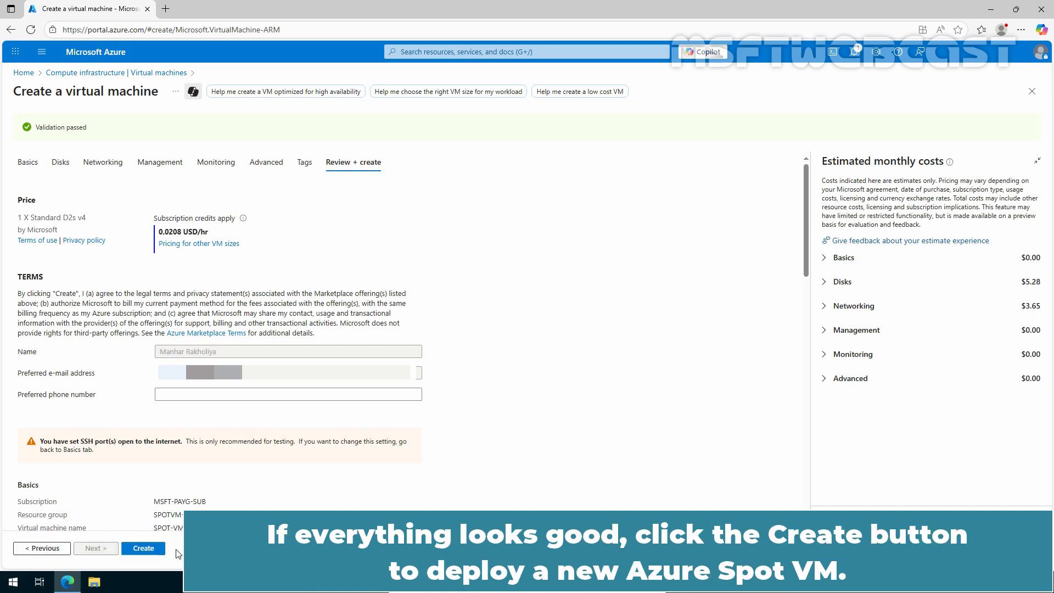
{"action": "left_click", "coordinate": [140, 550]}
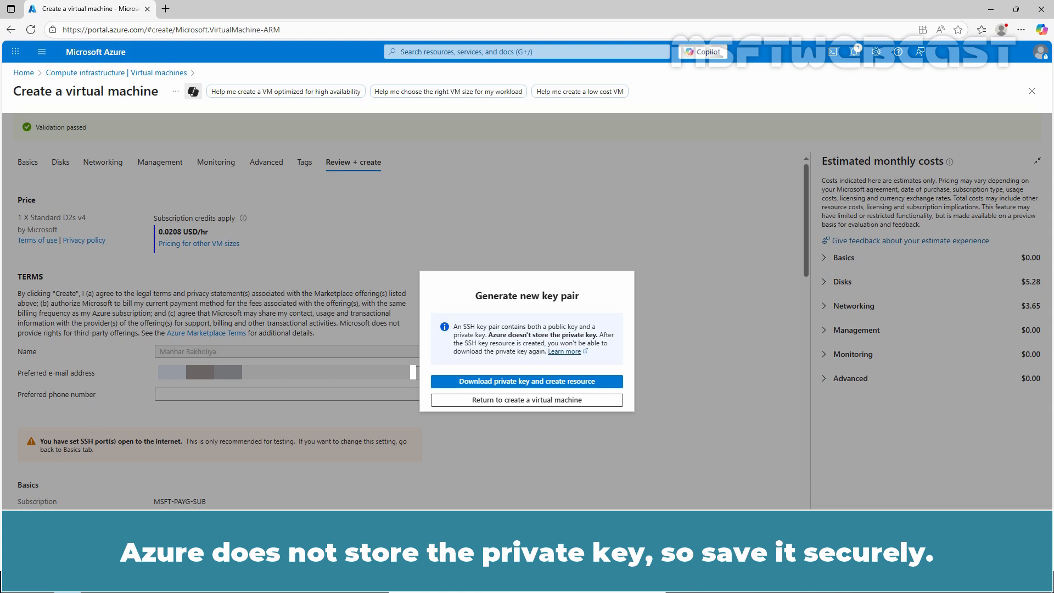
{"action": "left_click", "coordinate": [496, 382]}
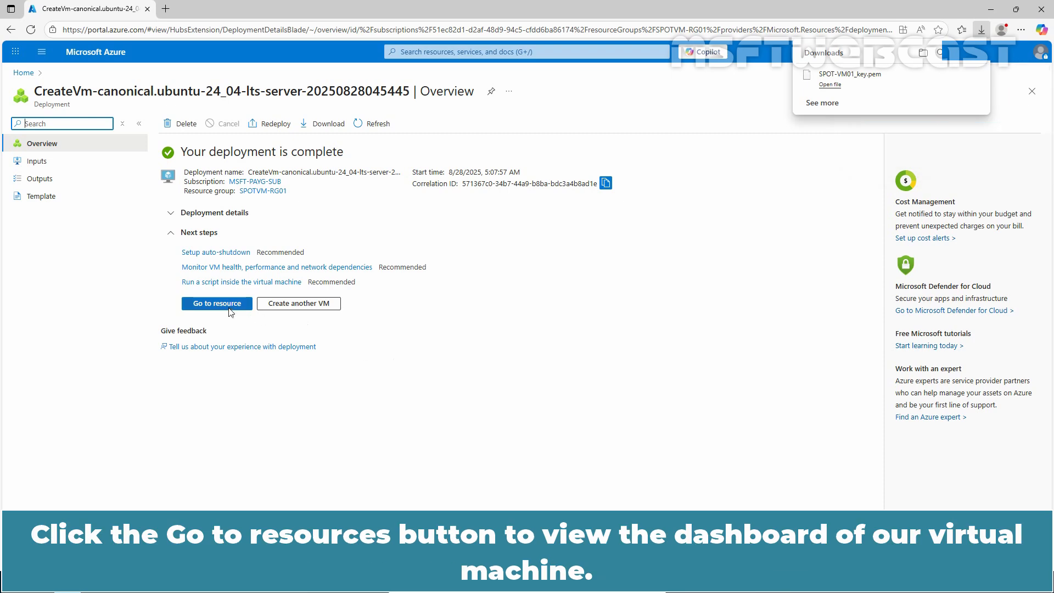
Step: Copy the deployed virtual machine's public IP address from its overview page and open a Windows Command Prompt
{"action": "left_click", "coordinate": [221, 305]}
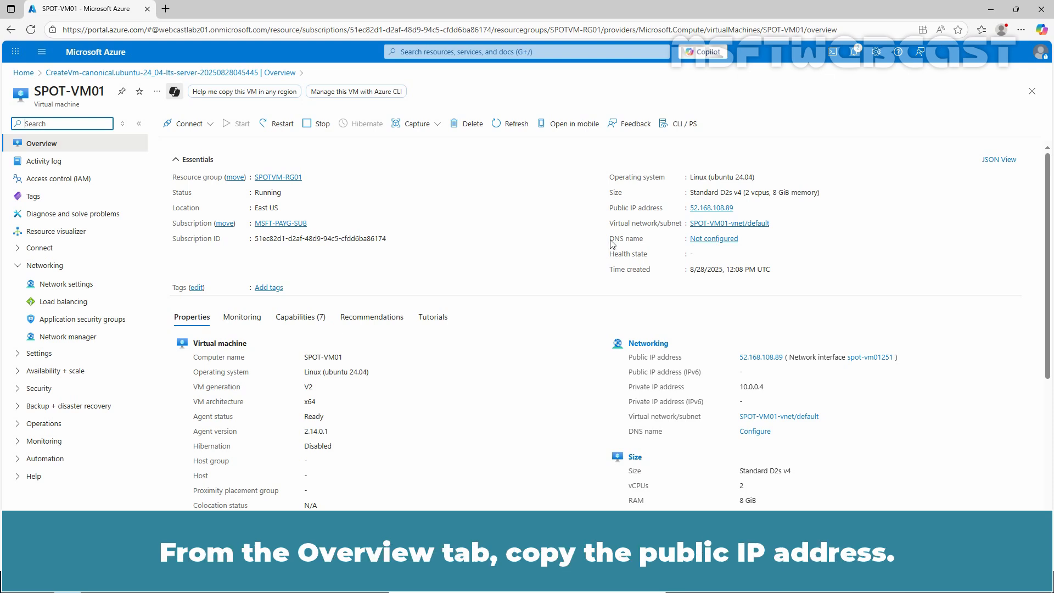
{"action": "left_click", "coordinate": [739, 207]}
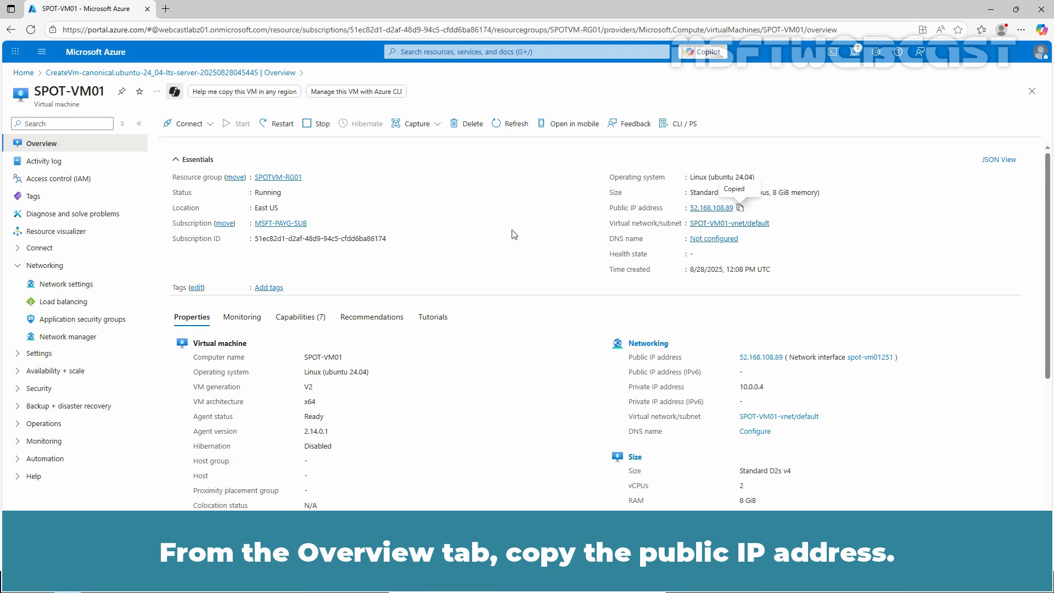
{"action": "key", "text": "super+r"}
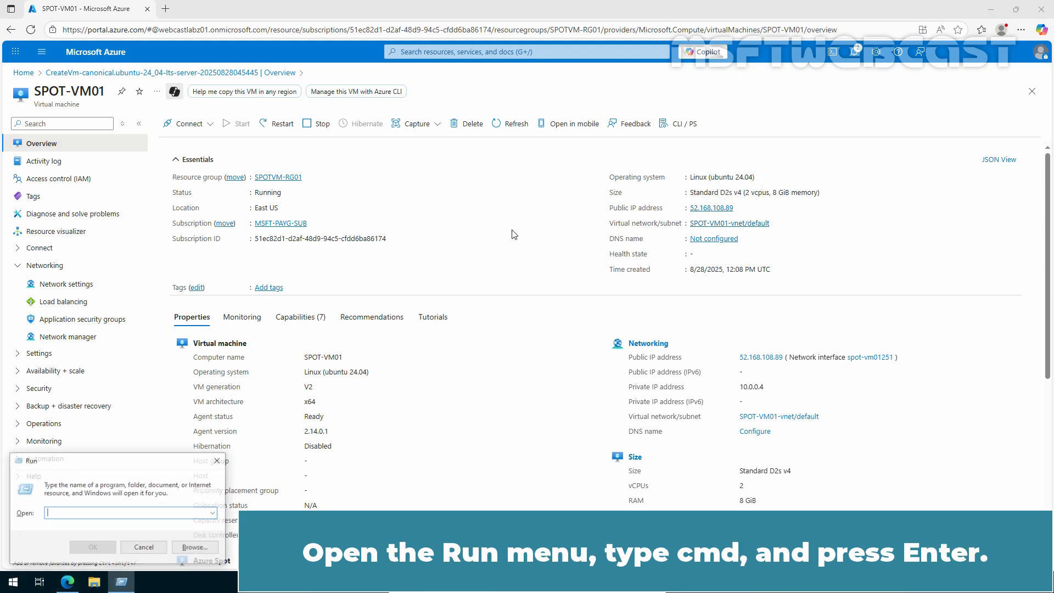
{"action": "type", "text": "cmd"}
{"action": "key", "text": "Return"}
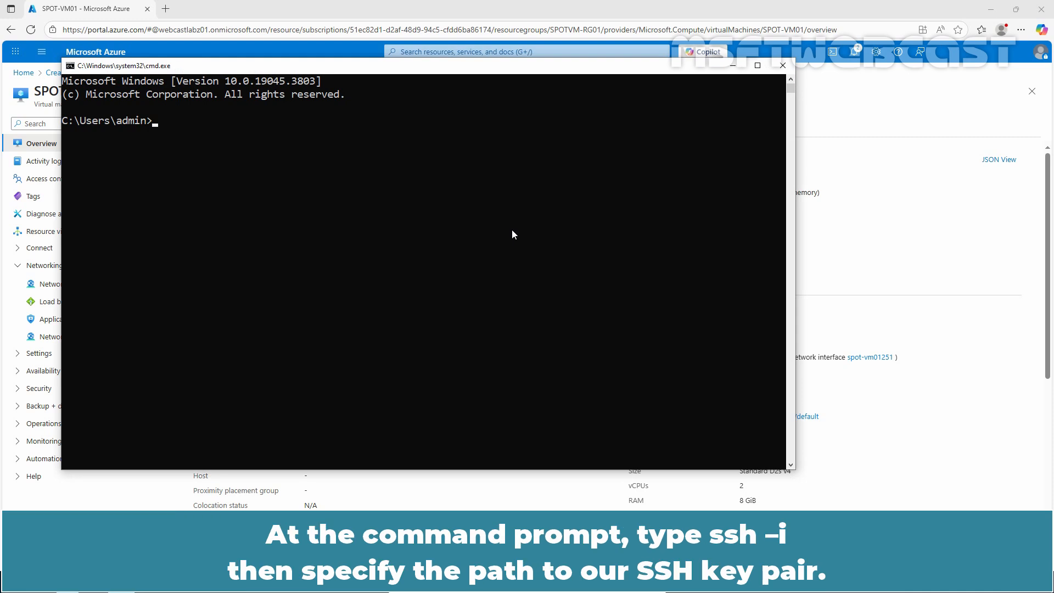
Step: Connect over SSH as msftadmin to the copied public IP using the key file c:\Users\admin\Downloads\SPOT-VM01_key.pem, and accept the host's authenticity
{"action": "type", "text": "ssh -i c:\\Users\\admin\\dow"}
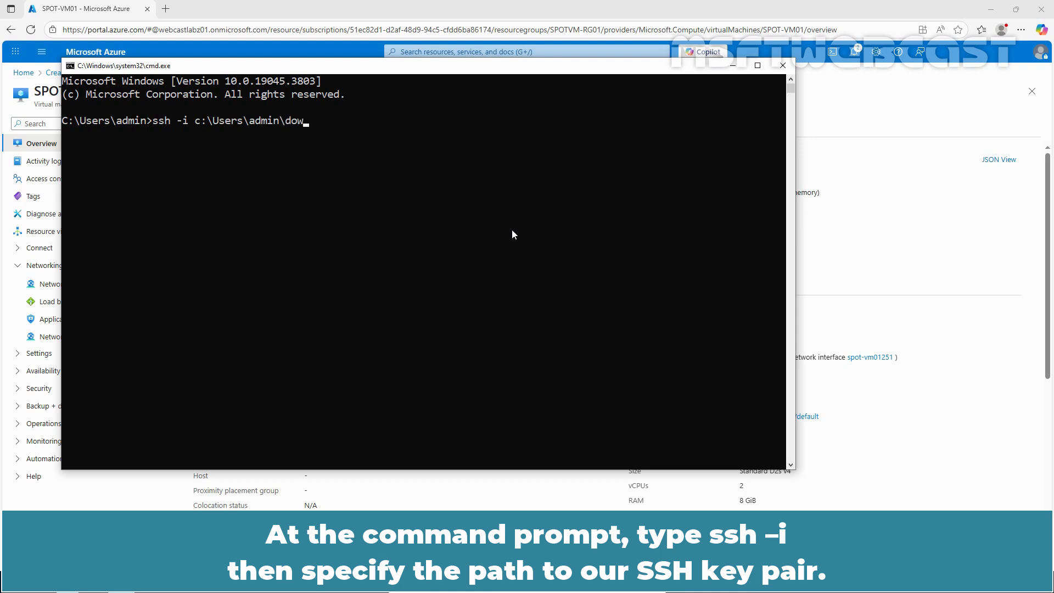
{"action": "key", "text": "Tab"}
{"action": "type", "text": "\\"}
{"action": "key", "text": "Tab"}
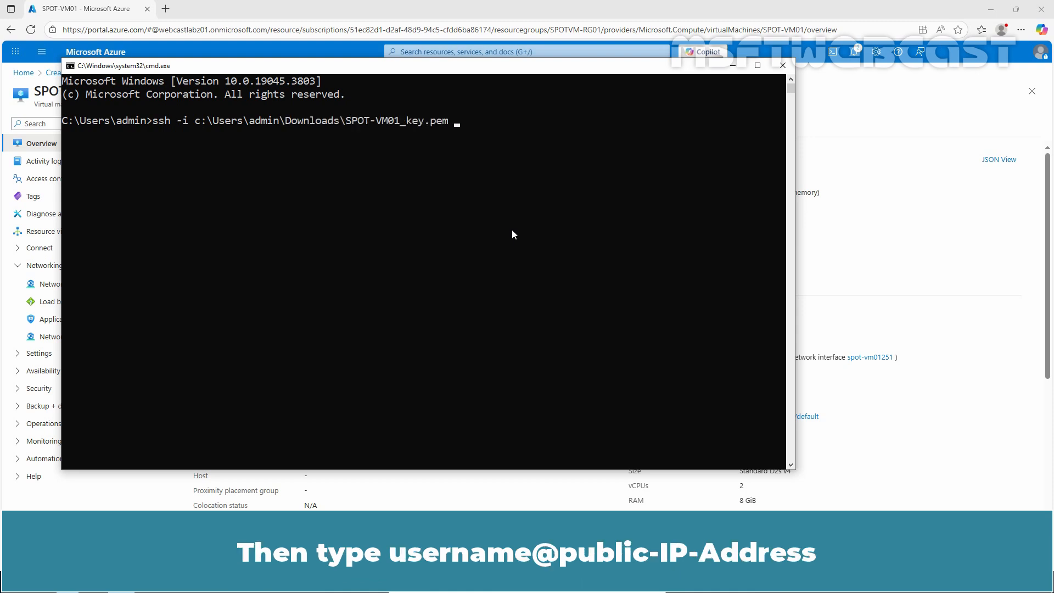
{"action": "type", "text": "msftad"}
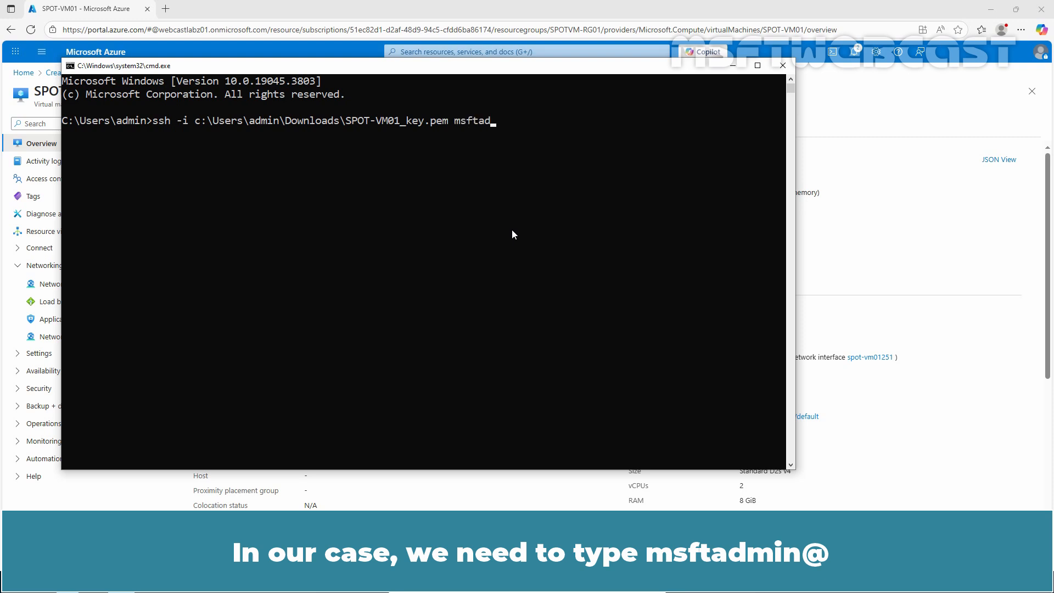
{"action": "type", "text": "min@"}
{"action": "key", "text": "ctrl+v"}
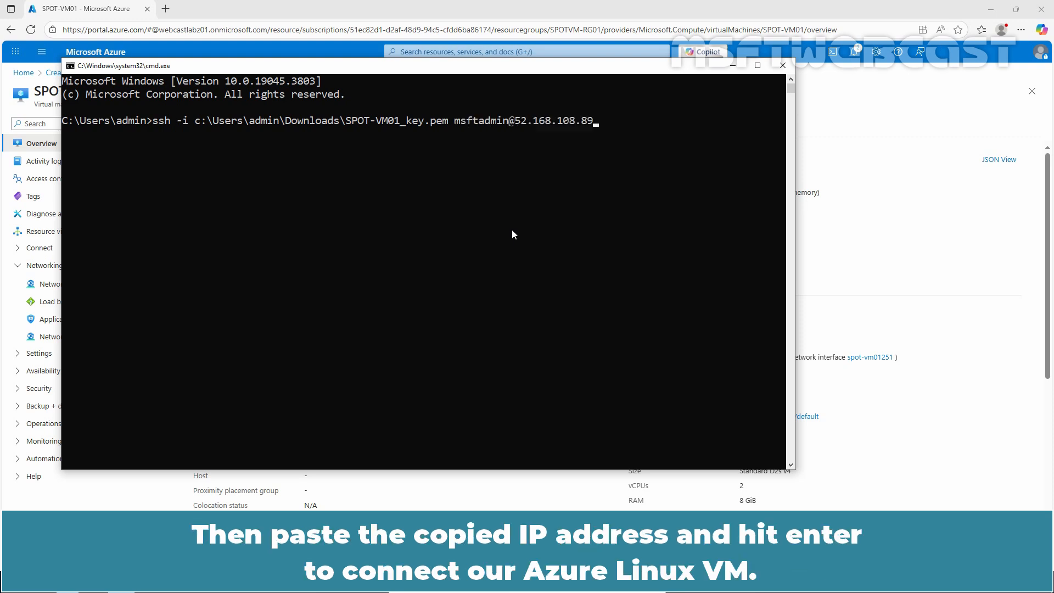
{"action": "key", "text": "Return"}
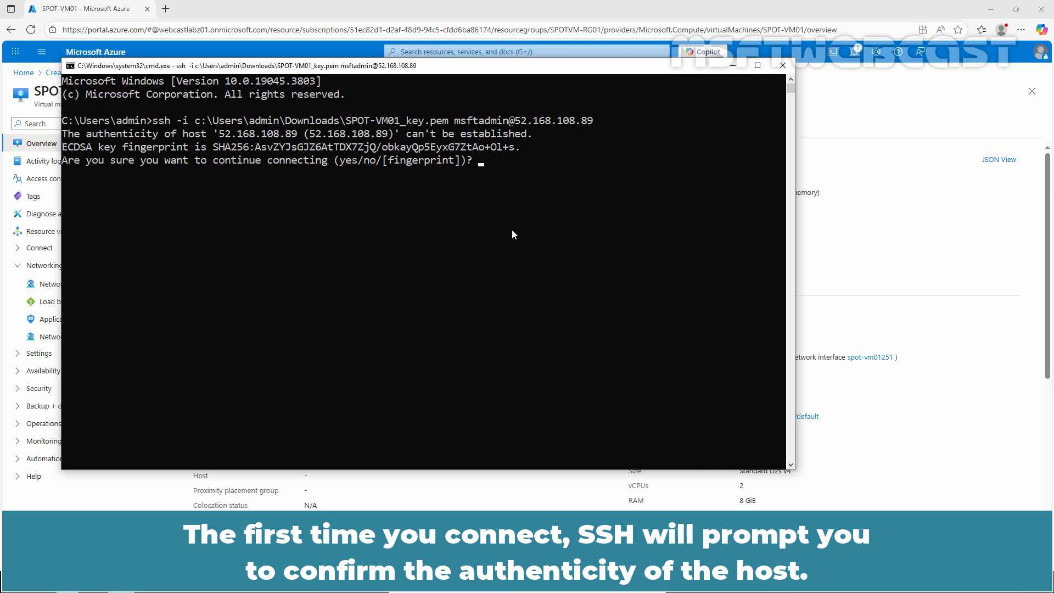
{"action": "type", "text": "yes"}
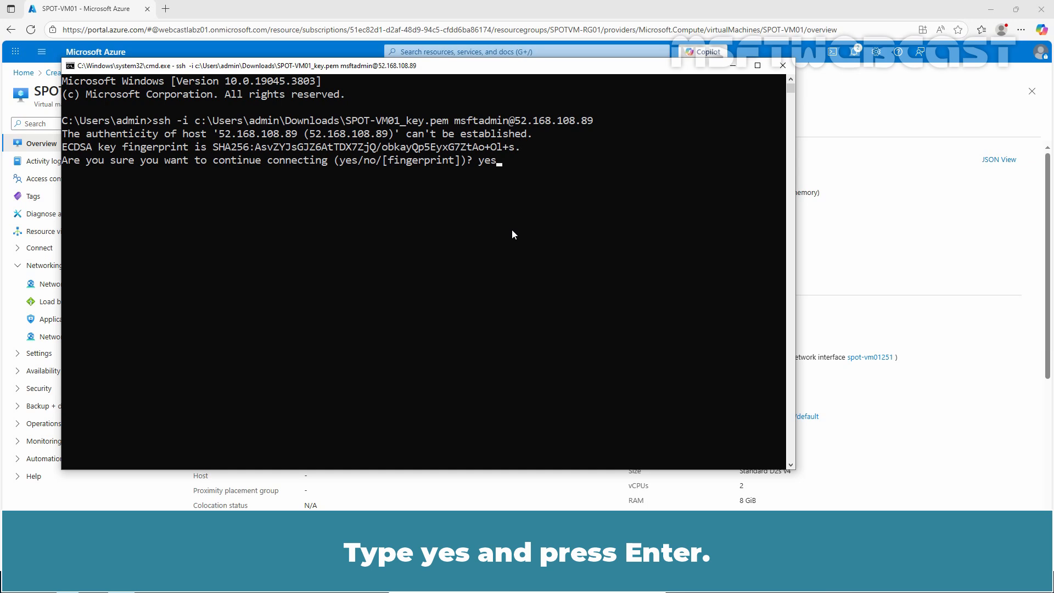
{"action": "key", "text": "Return"}
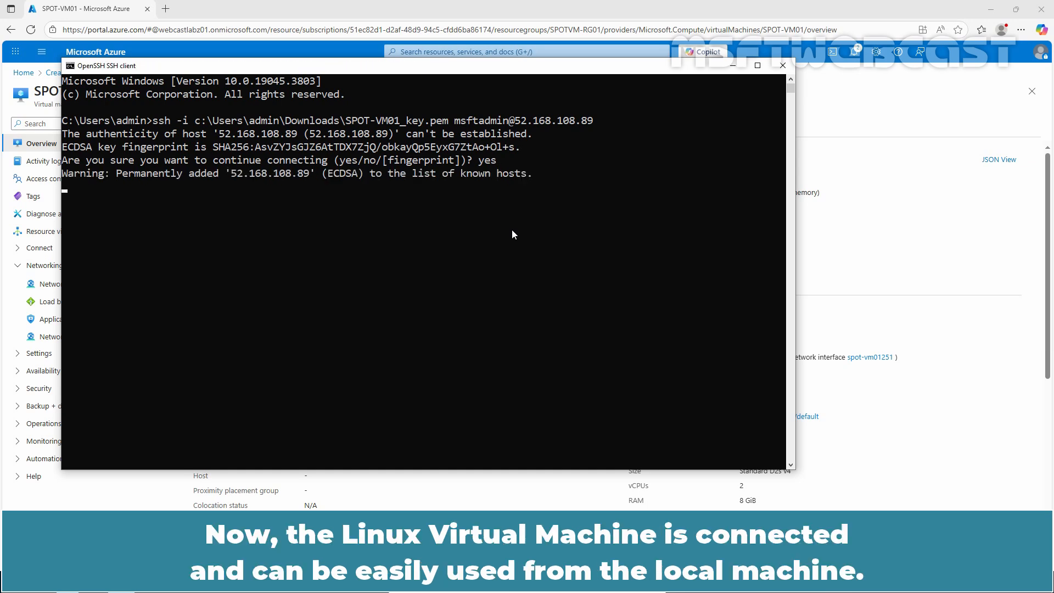